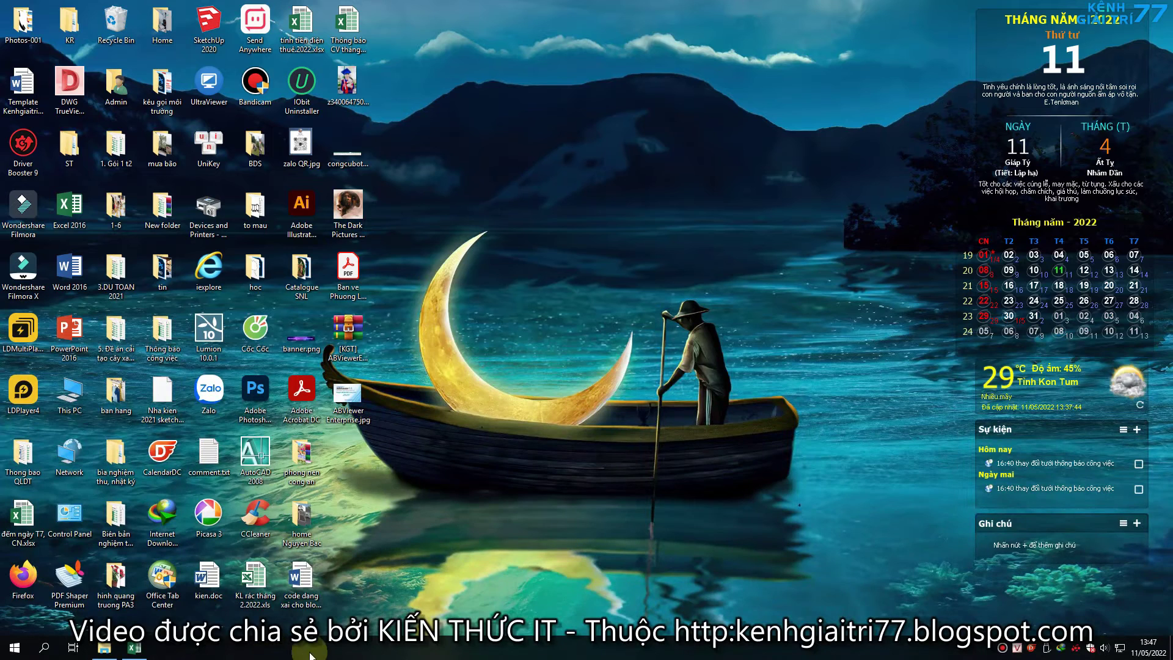
Launch the ABViewer Portable .paf.exe installer from the ABViewerEnterprisePortable.14.1.0.76 folder
left_click(104, 649)
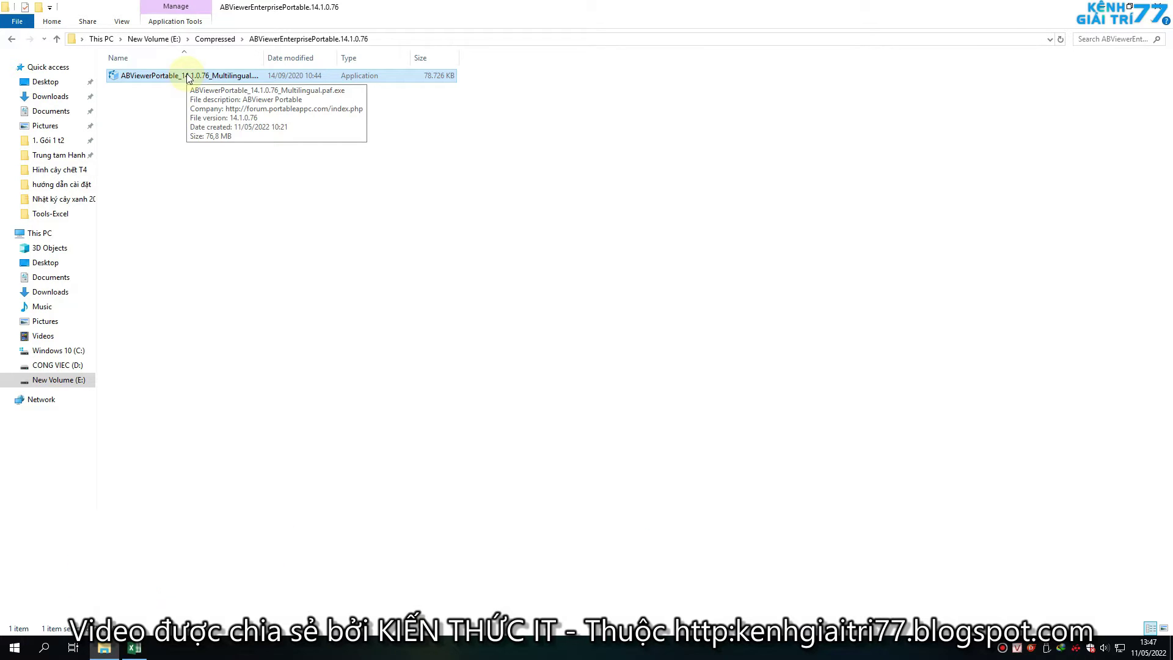
double_click(187, 77)
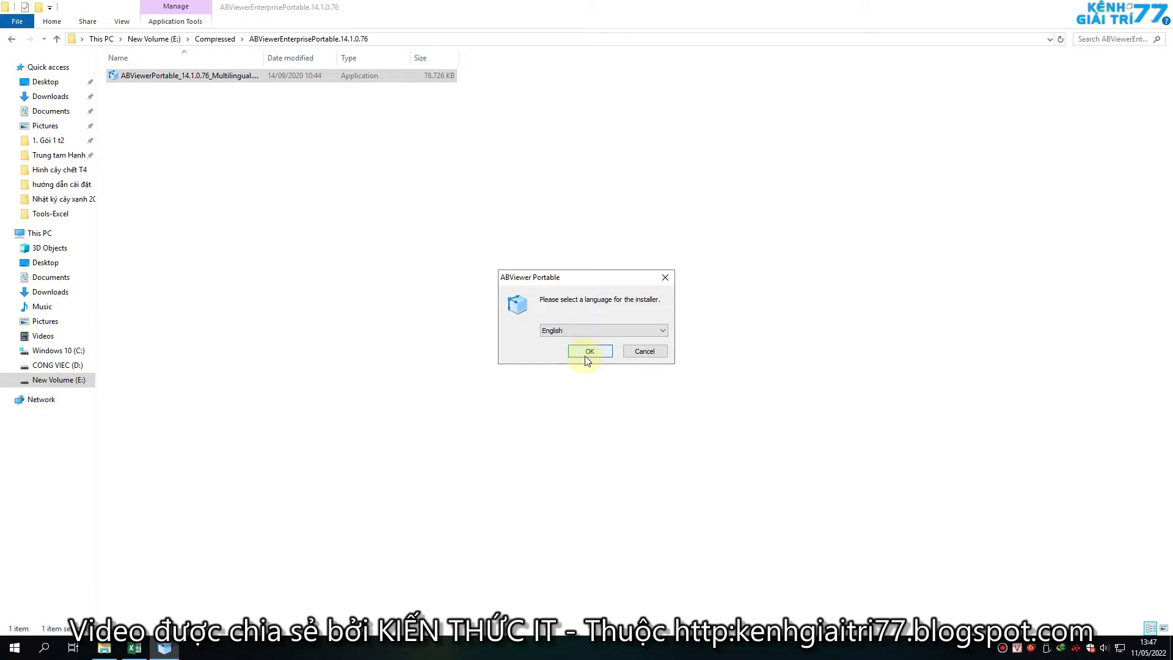
Install ABViewer Portable in English with the 32- and 64-bit versions to the default folder, launching it afterwards
left_click(587, 359)
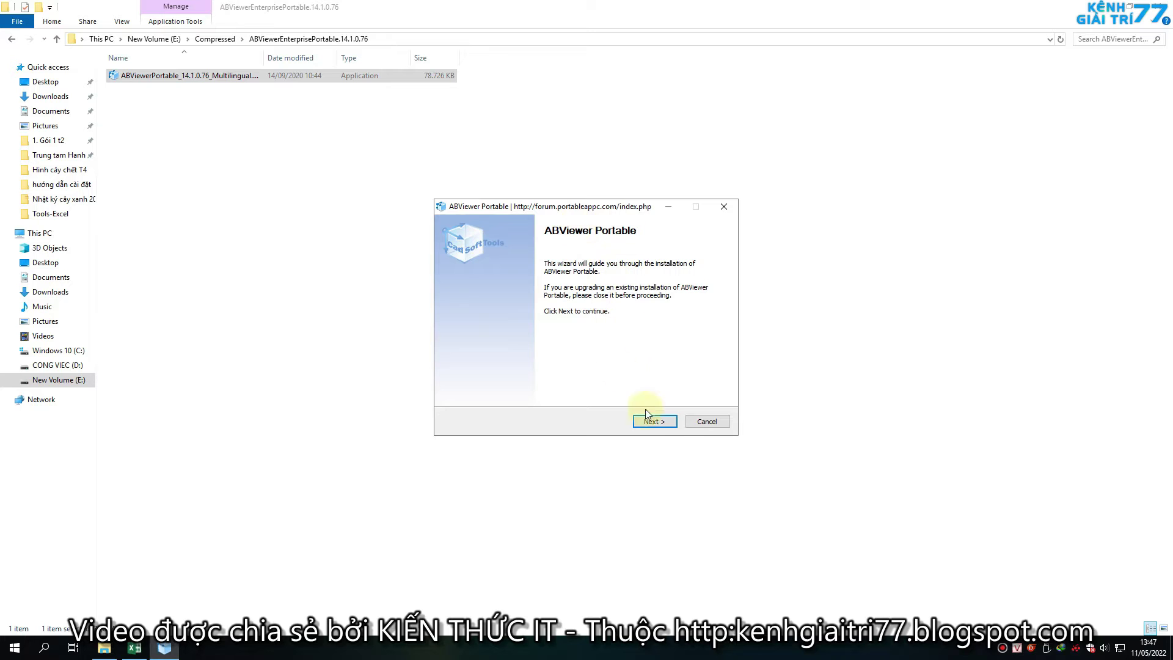
left_click(661, 421)
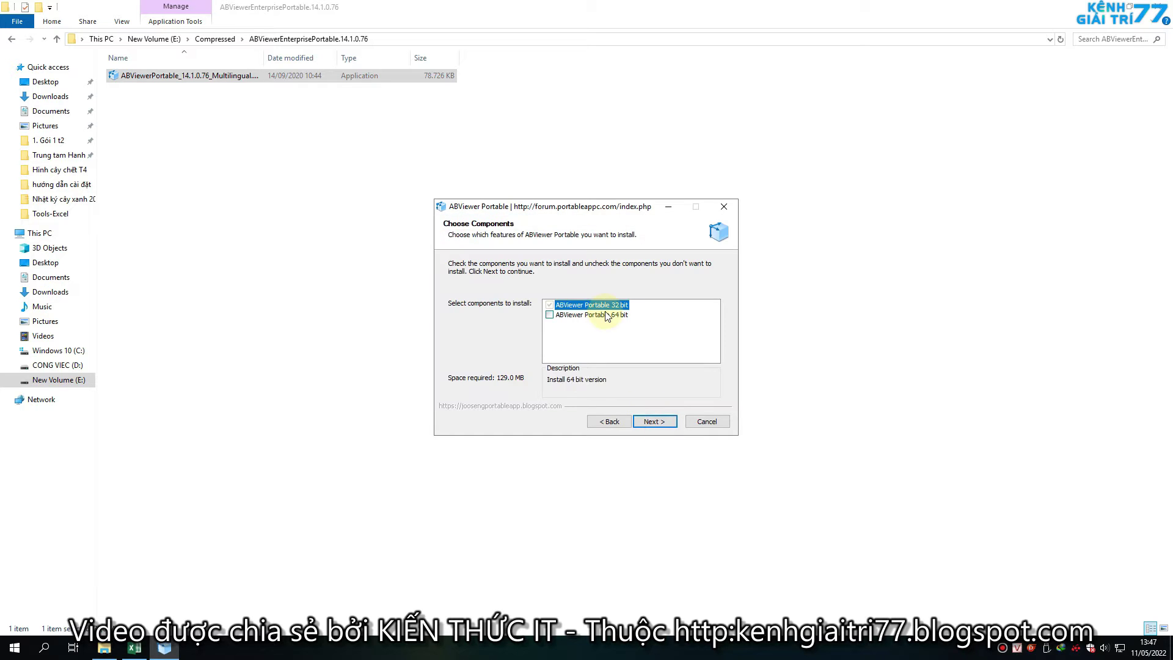
left_click(550, 314)
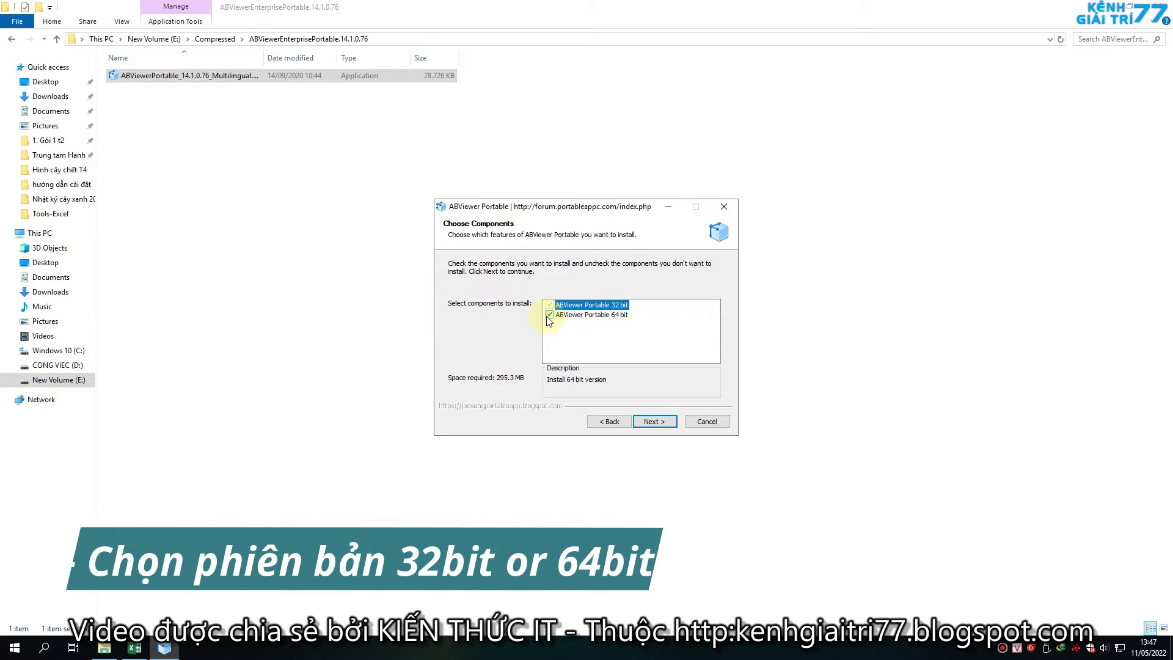
left_click(655, 422)
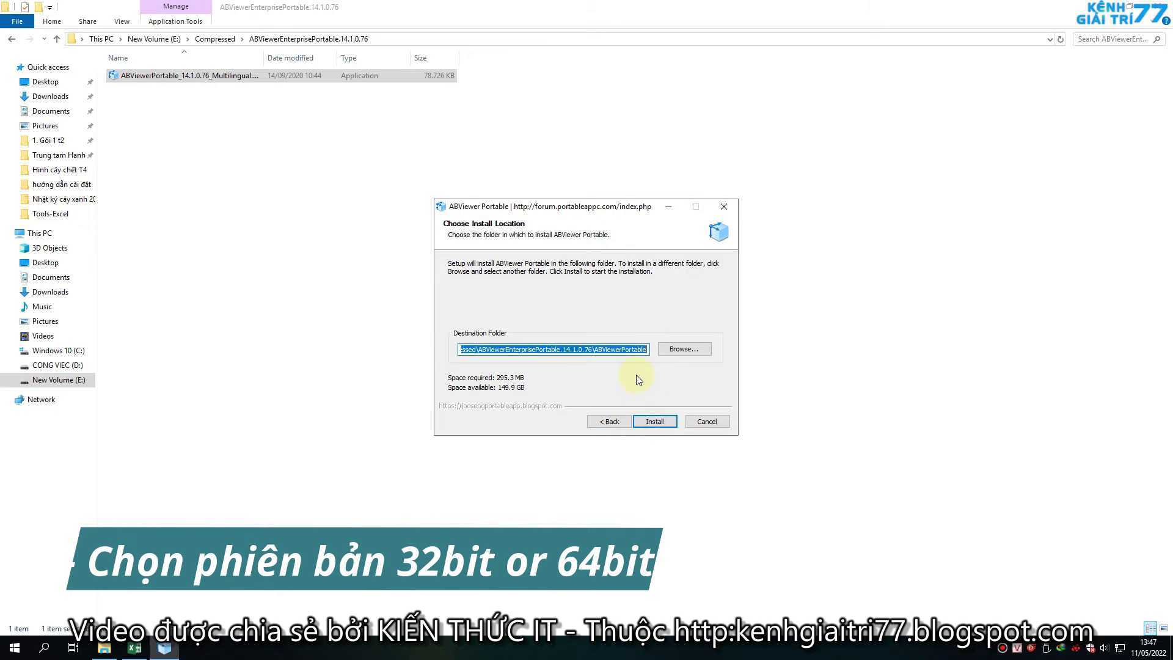
left_click(654, 421)
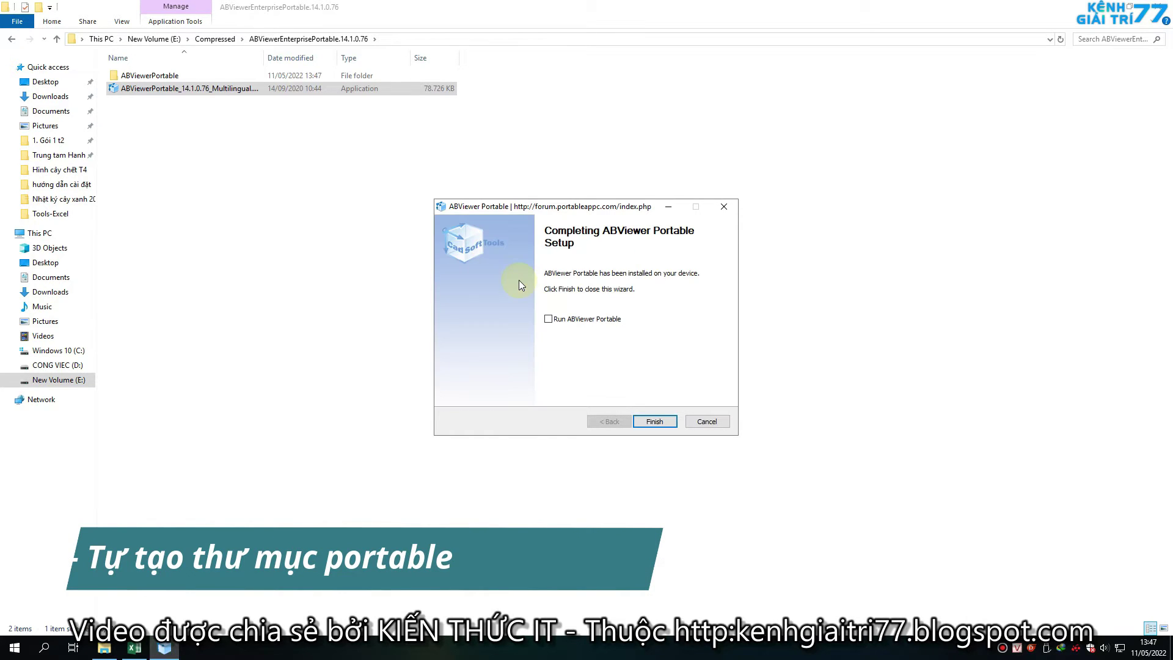
left_click(598, 321)
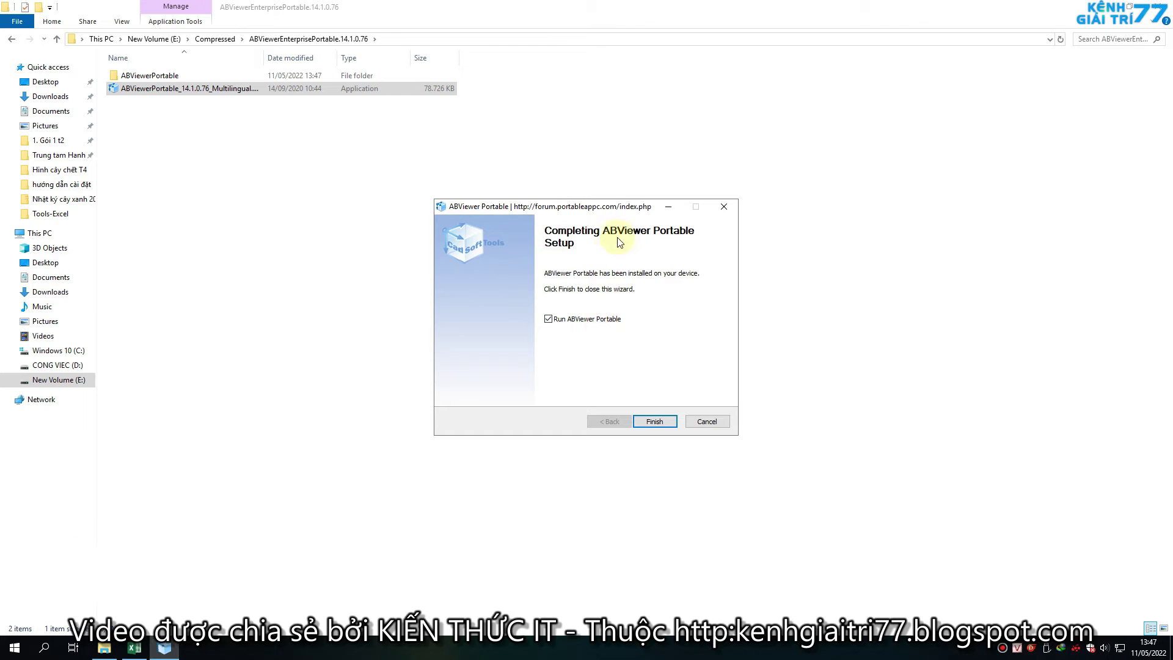
left_click(654, 422)
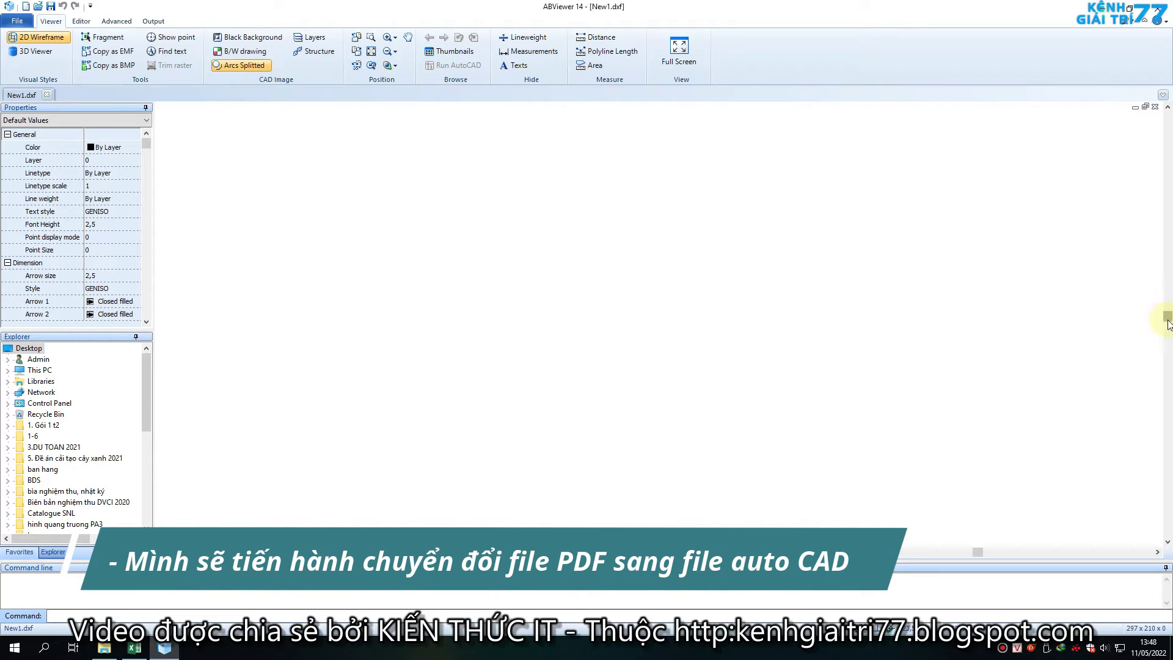
Toggle the blank New1.dxf drawing to 3D Viewer and back to 2D Wireframe
left_click_drag(1167, 299, 1168, 177)
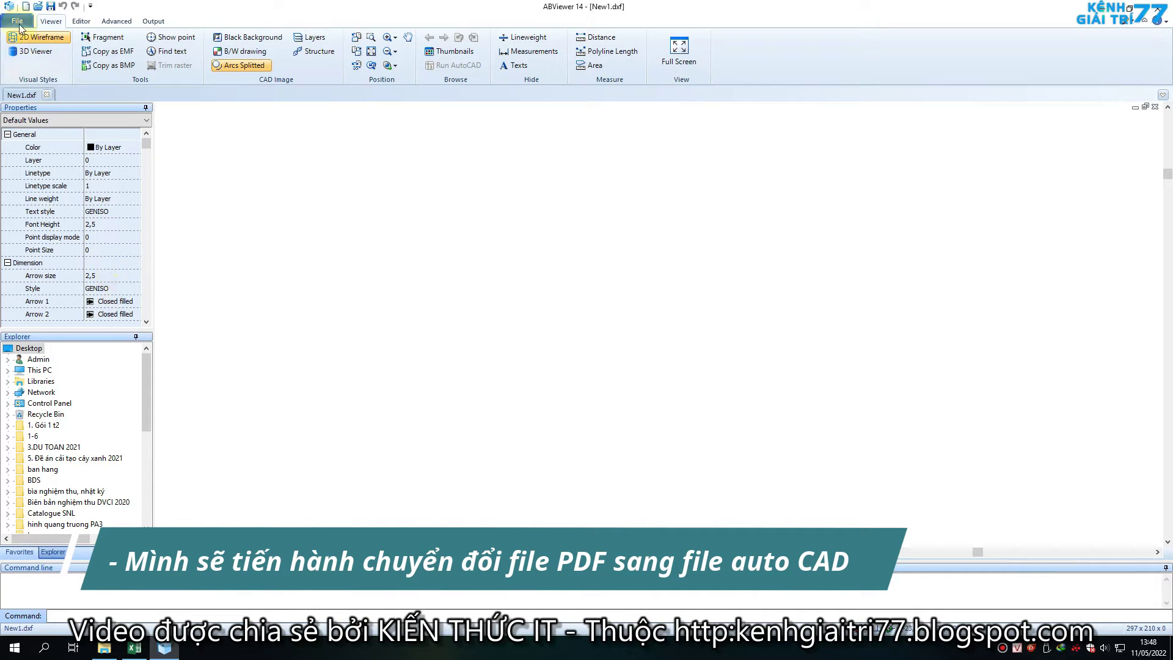
left_click(38, 38)
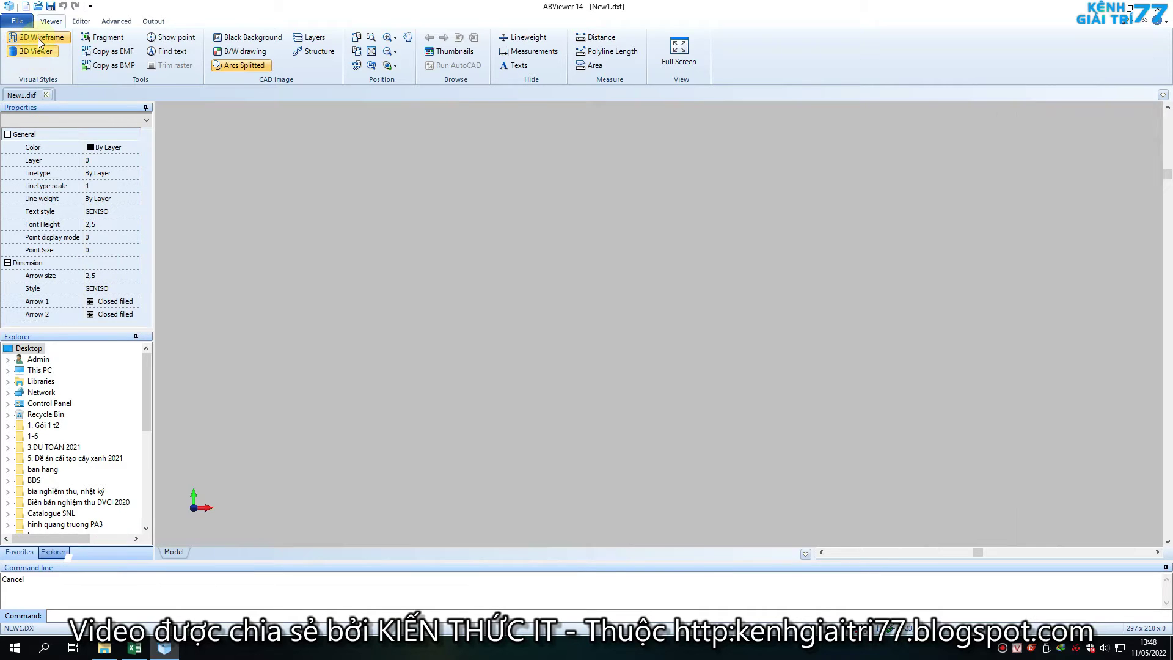
left_click(39, 38)
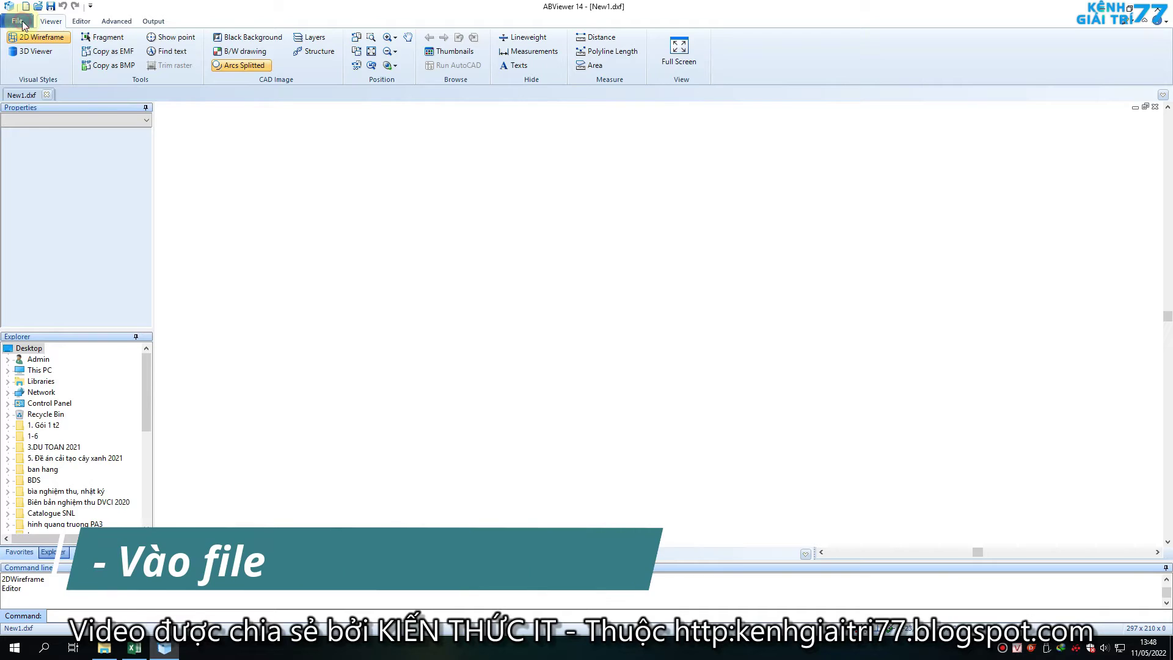
Convert Ban ve Phuong Le Loi 2022.pdf from the Desktop to DWG via File > PDF to DWG
left_click(22, 23)
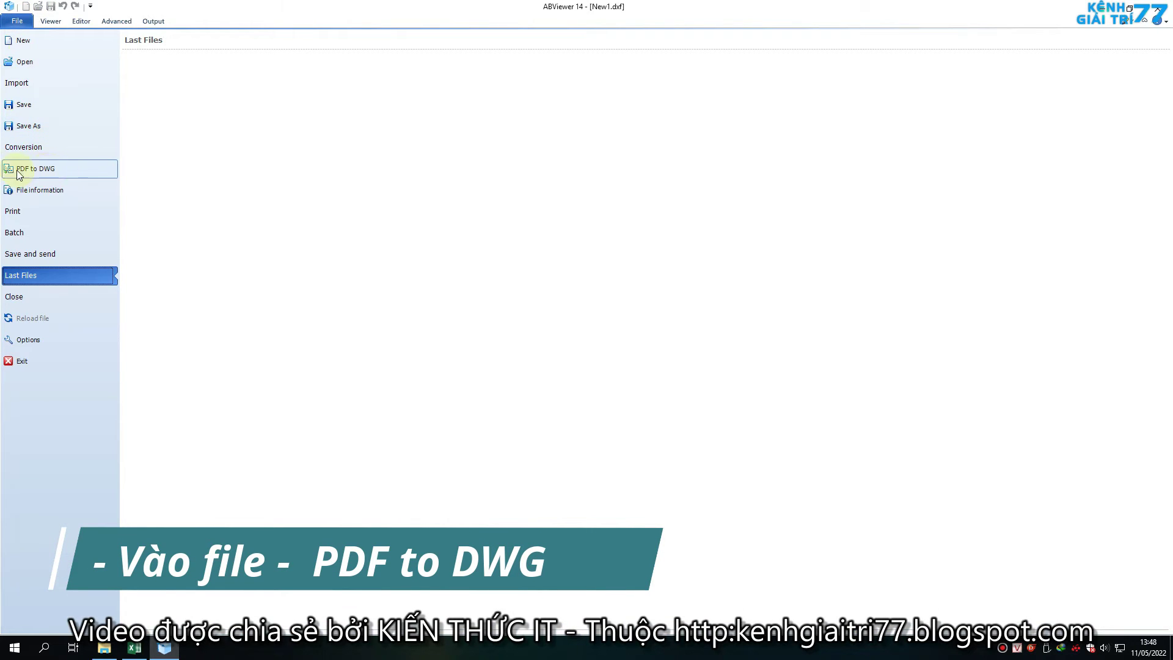
left_click(57, 170)
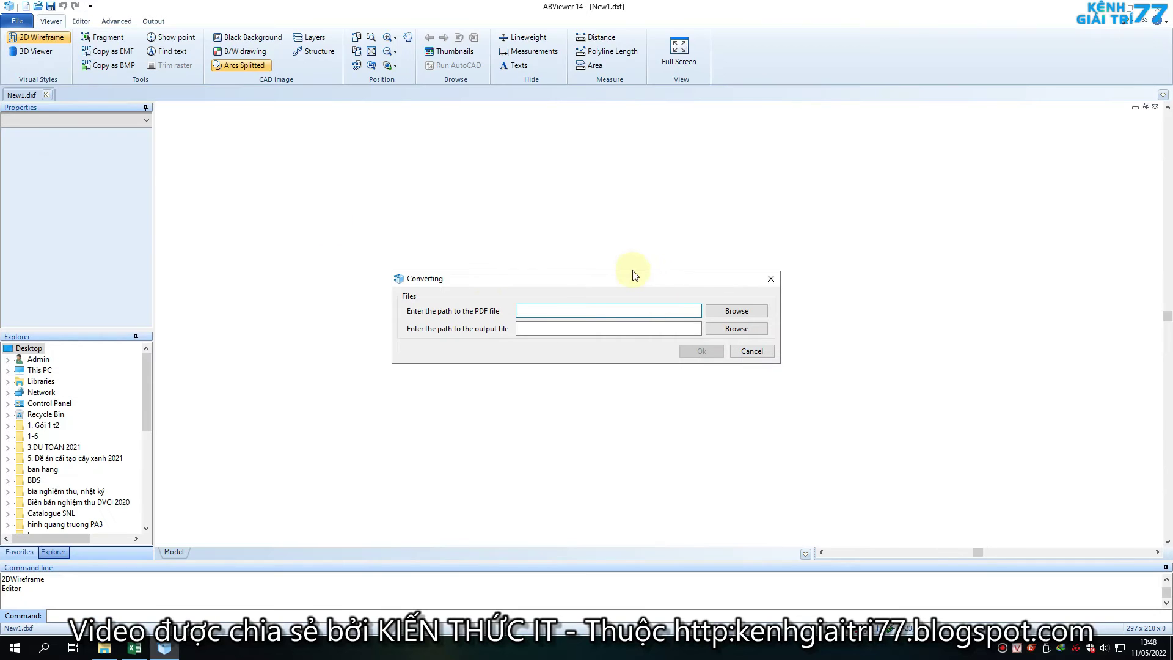
left_click(749, 315)
left_click(410, 236)
left_click_drag(696, 192, 696, 326)
left_click(524, 330)
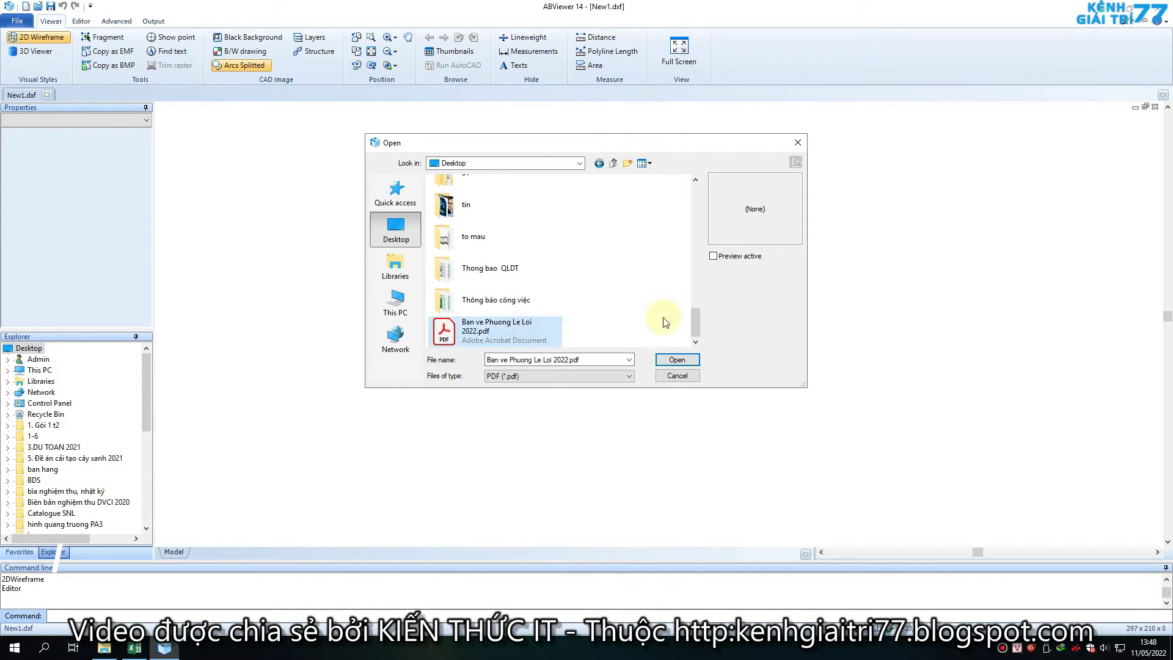
left_click(523, 328)
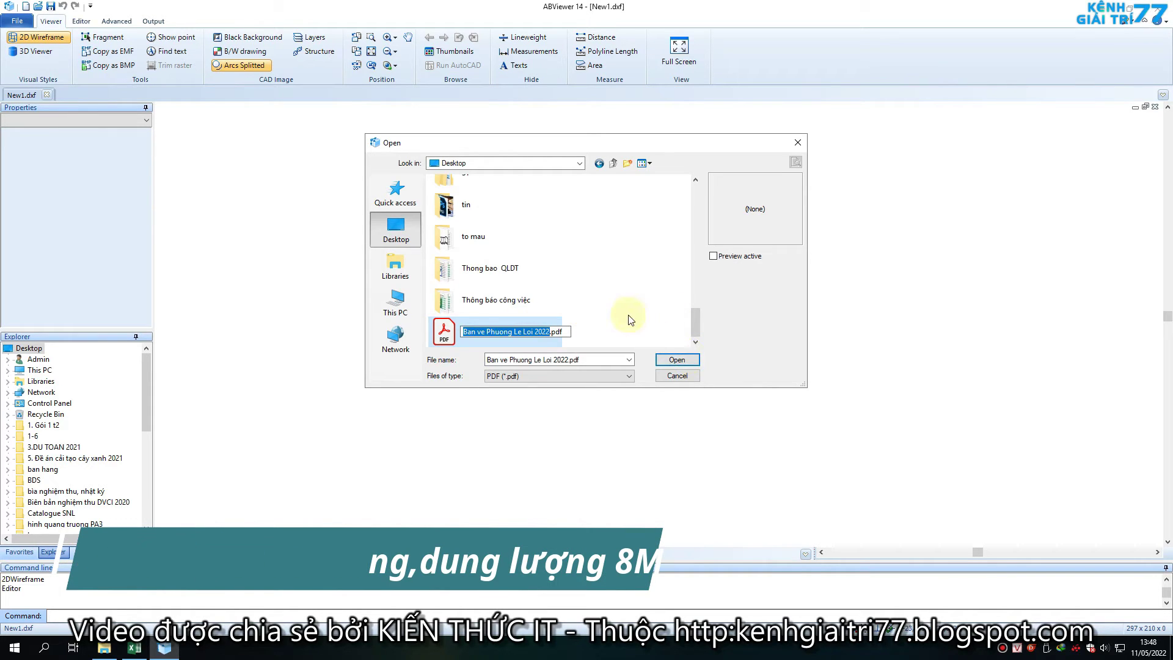
left_click(444, 330)
left_click(677, 359)
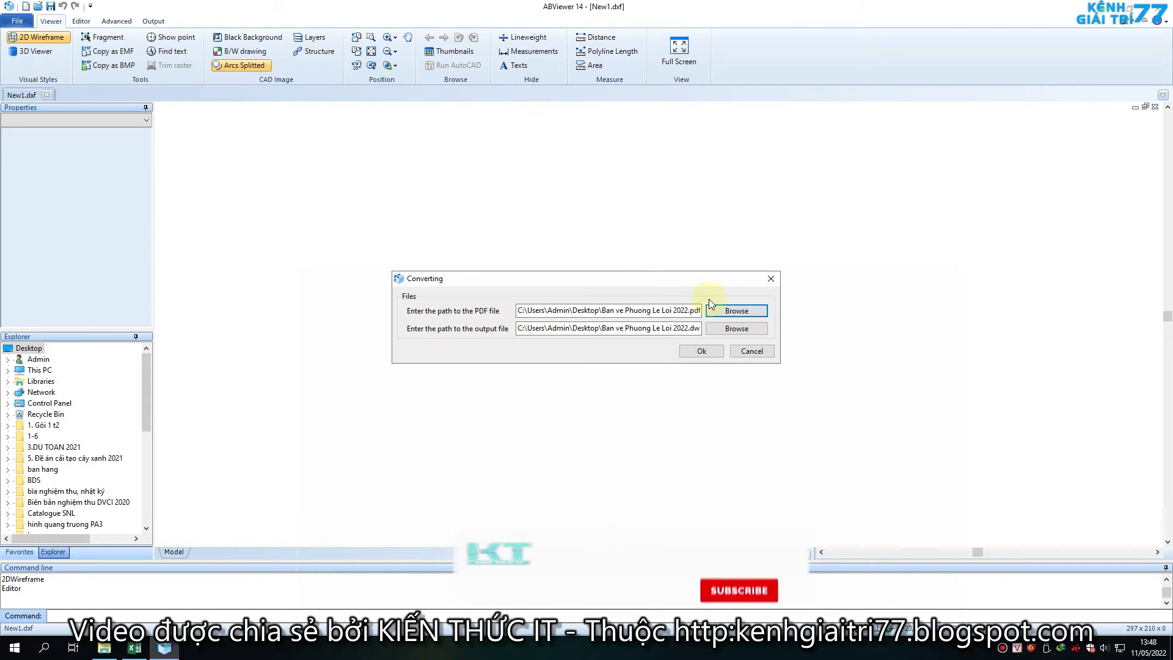
left_click(707, 352)
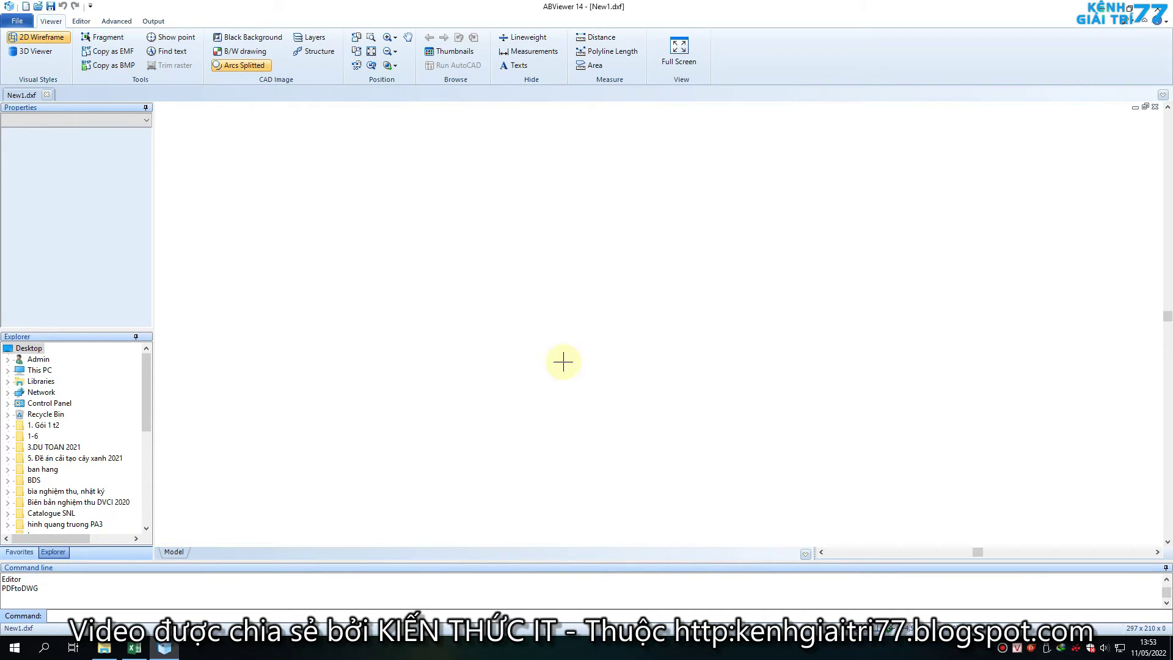
Close ABViewer and open the converted Ban ve Phuong Le Loi 2022.dwg from the desktop
left_click(1165, 5)
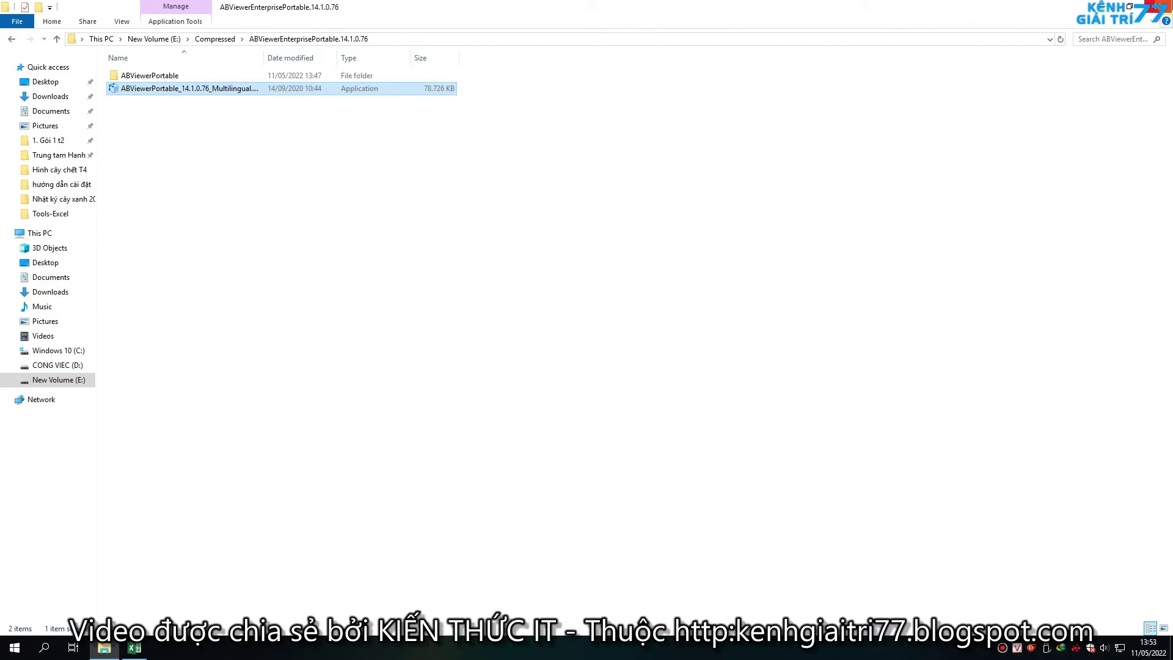
left_click(1103, 6)
left_click(347, 269)
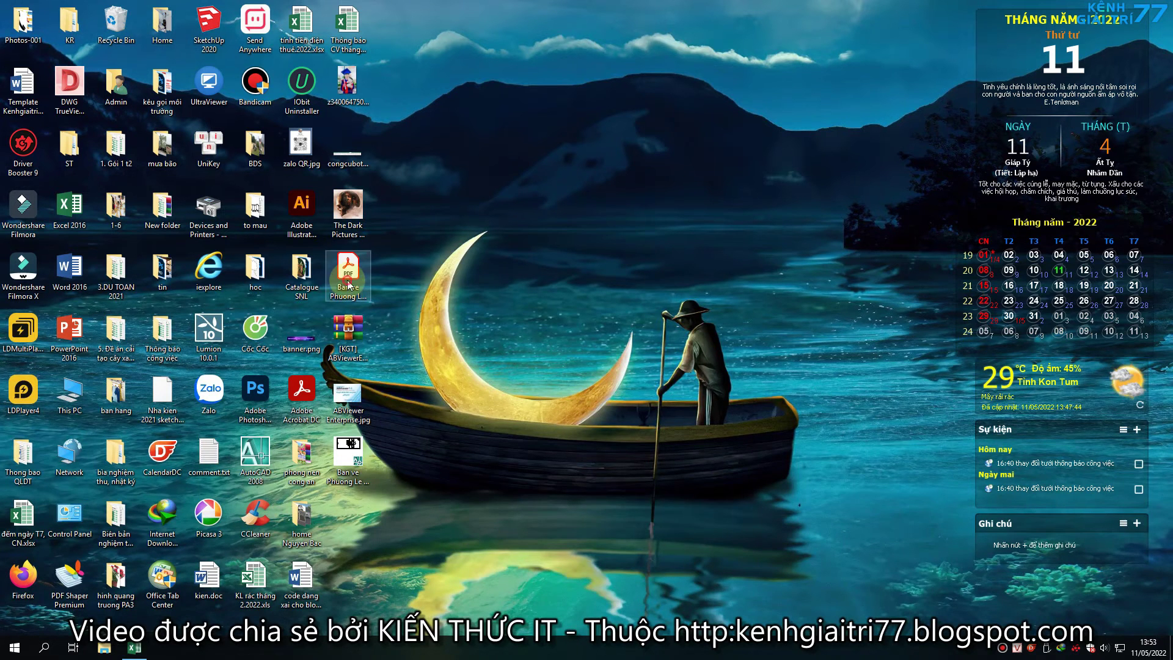
left_click(350, 467)
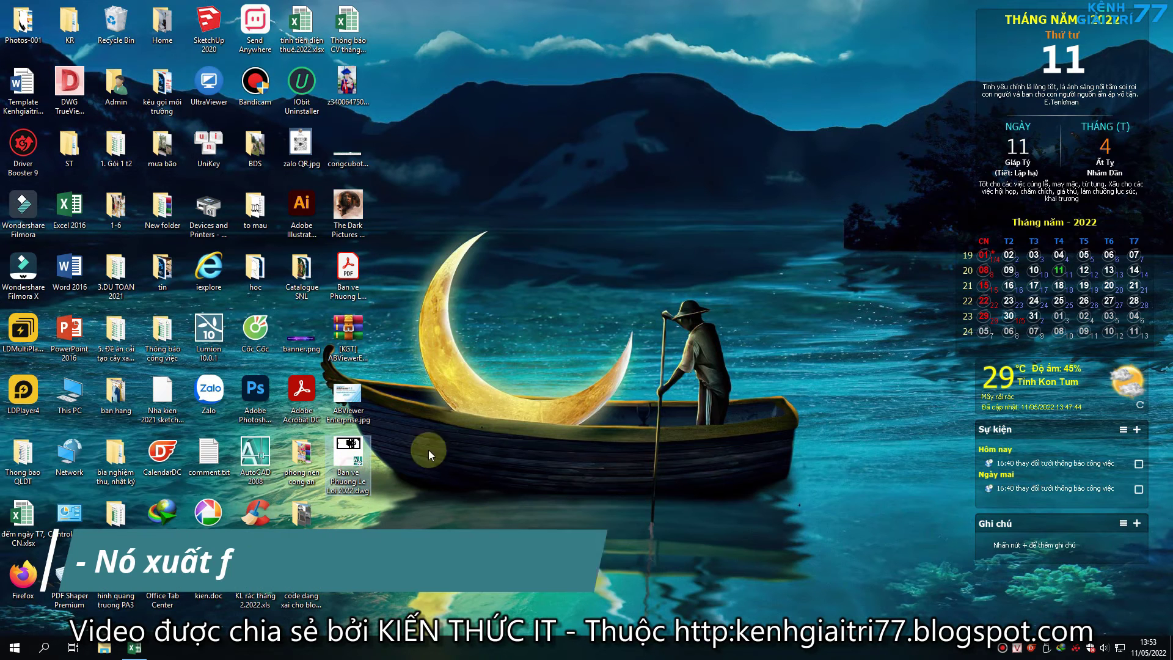
double_click(369, 468)
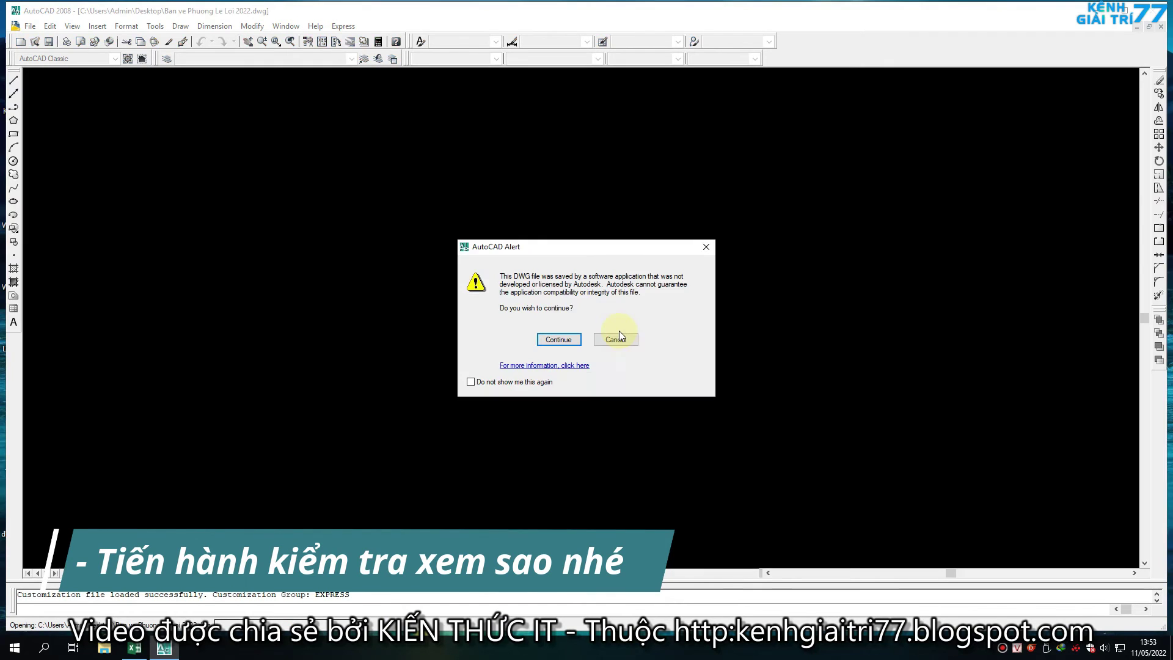
Continue past the AutoCAD non-Autodesk file alert to load the drawing
left_click(554, 344)
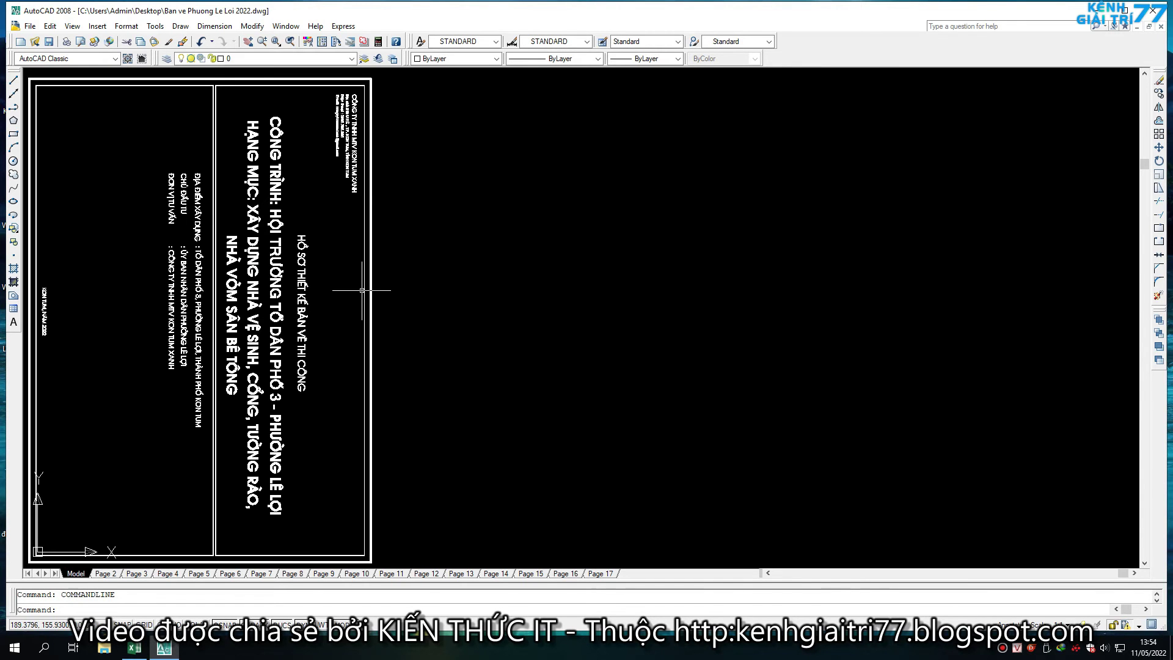
Switch to the Page 6 layout and bring the toilet plan drawings into view
scroll(363, 290, "up", 2)
scroll(319, 296, "up", 1)
scroll(275, 299, "down", 4)
scroll(228, 311, "up", 2)
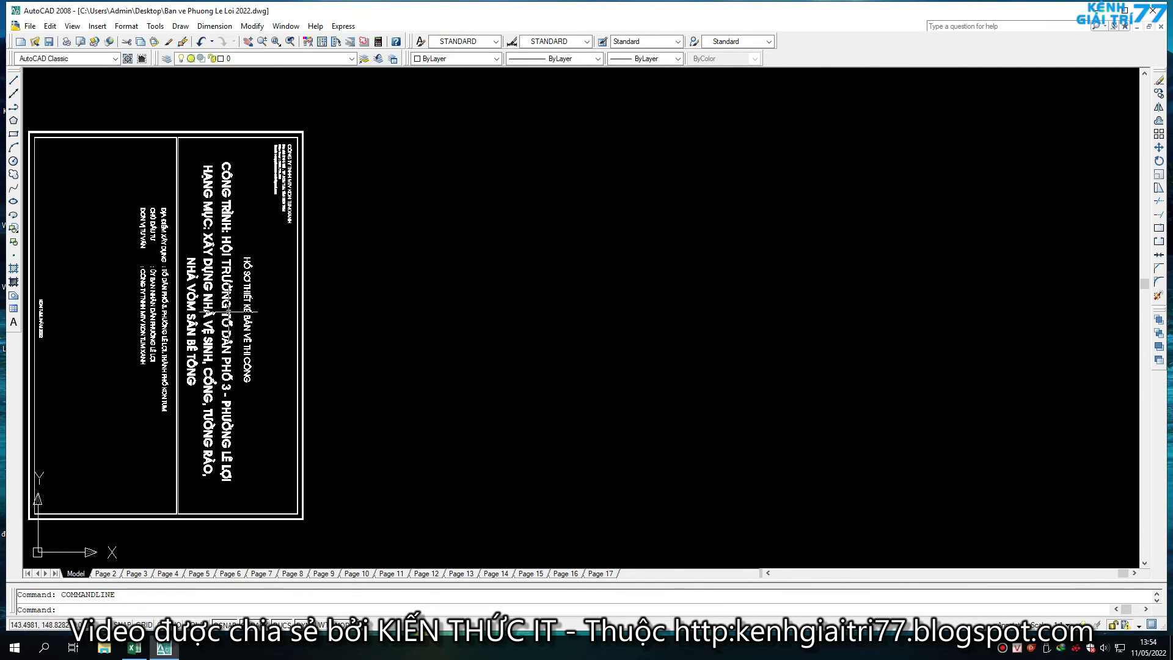
left_click(237, 575)
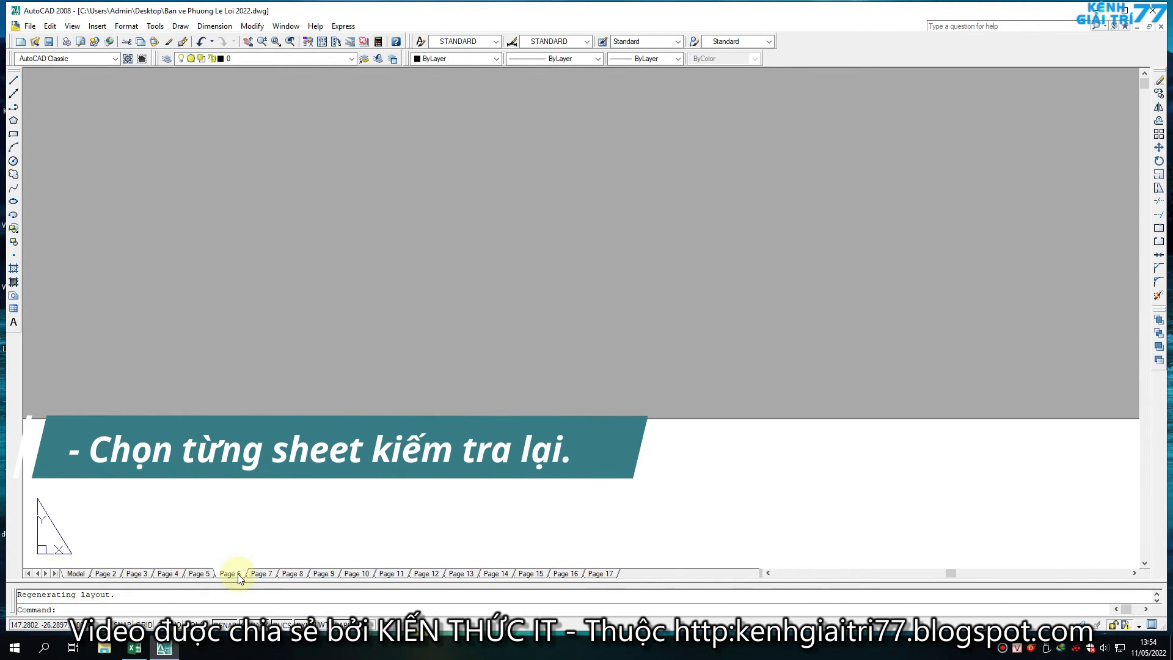
scroll(238, 574, "down", 2)
scroll(388, 451, "down", 1)
middle_click_drag(388, 450, 428, 110)
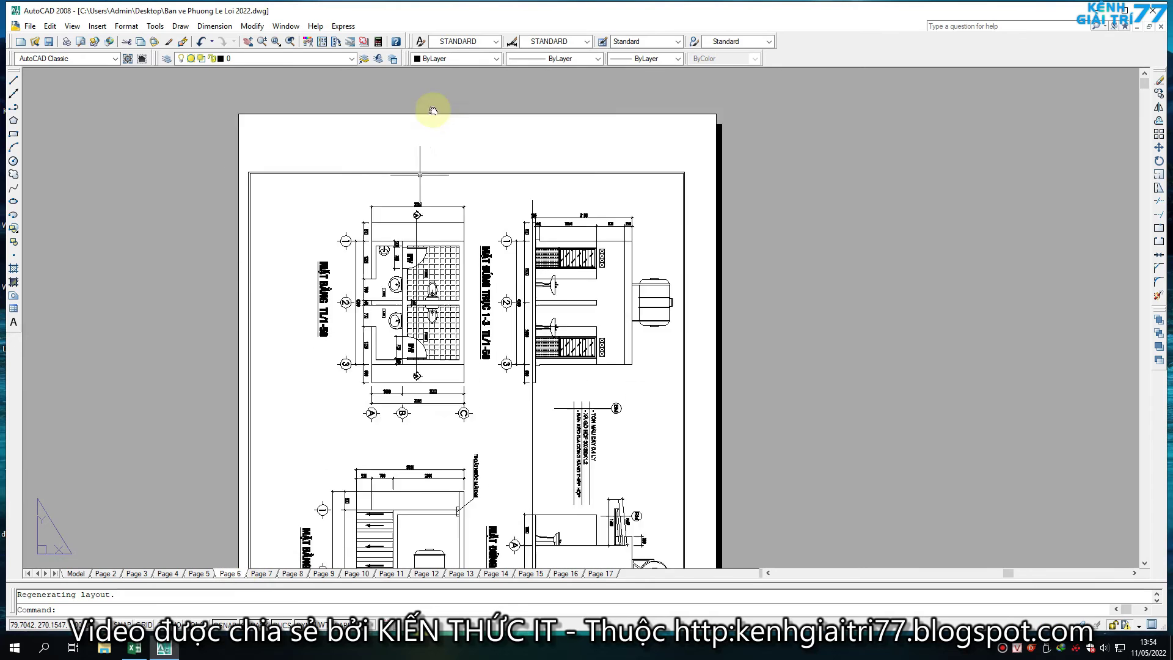
scroll(428, 110, "up", 1)
middle_click_drag(541, 267, 623, 144)
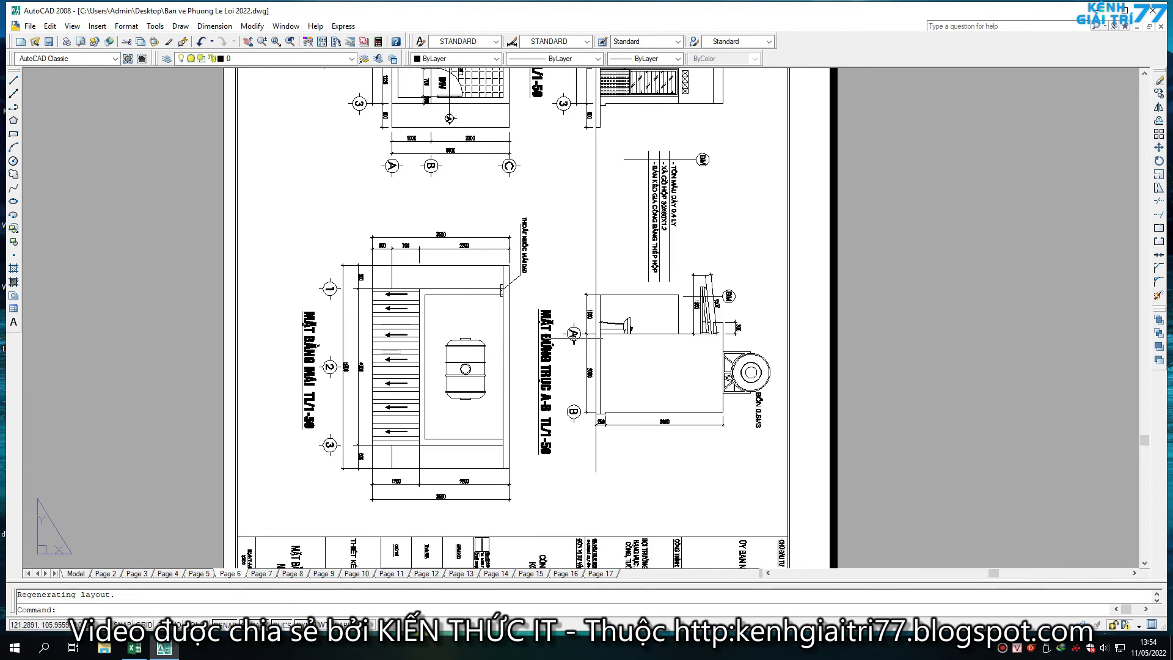
Fit the whole Page 6 sheet, then zoom into the top-left floor plan and select a floor line
scroll(506, 355, "down", 1)
scroll(504, 370, "down", 1)
scroll(504, 369, "down", 1)
middle_click_drag(498, 487, 499, 394)
scroll(502, 460, "down", 1)
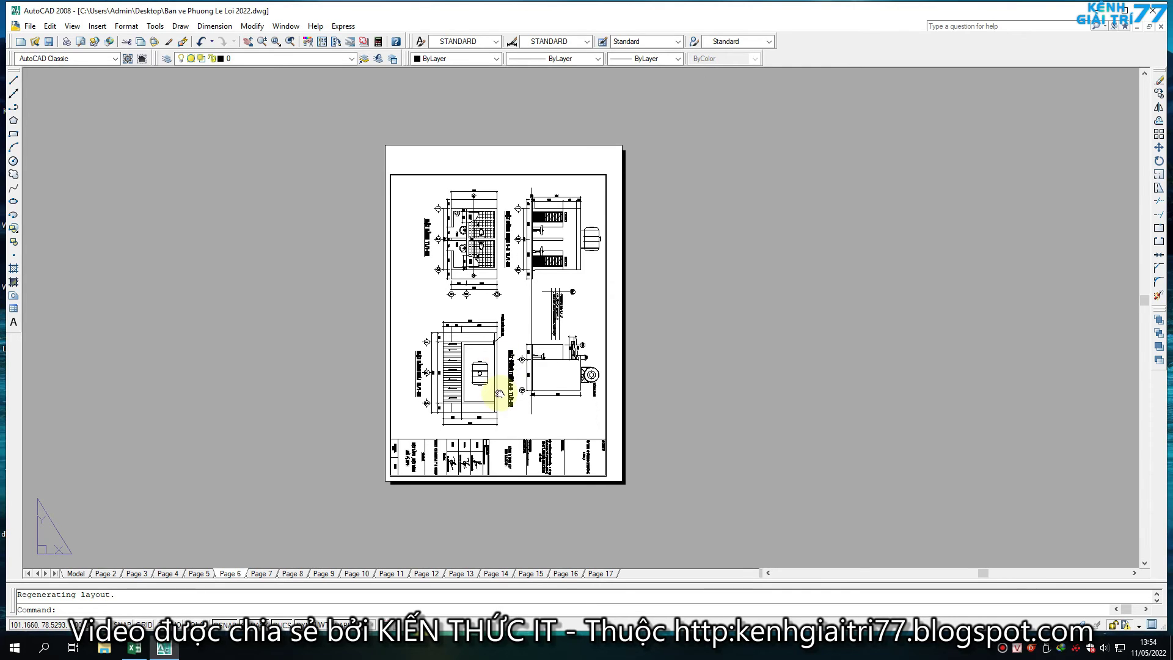
scroll(499, 394, "up", 2)
scroll(499, 394, "up", 2)
middle_click_drag(434, 293, 468, 495)
scroll(467, 408, "up", 2)
left_click(495, 446)
left_click(440, 403)
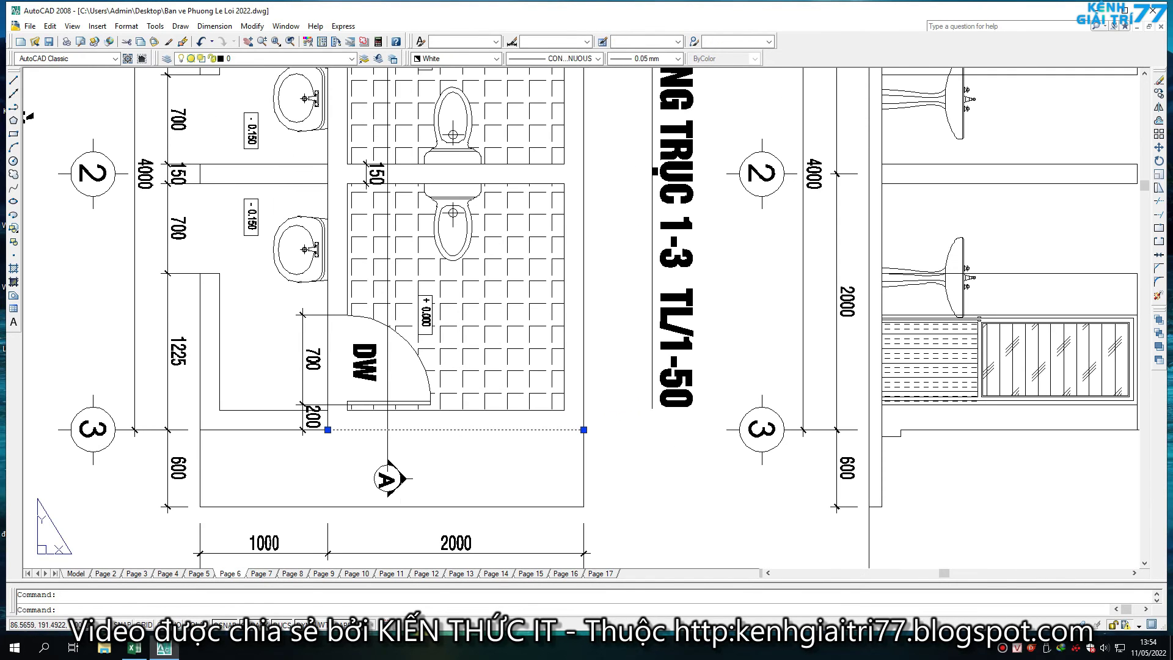
Select a wall line and the items around the axis-1 bubble on Page 6
left_click(583, 298)
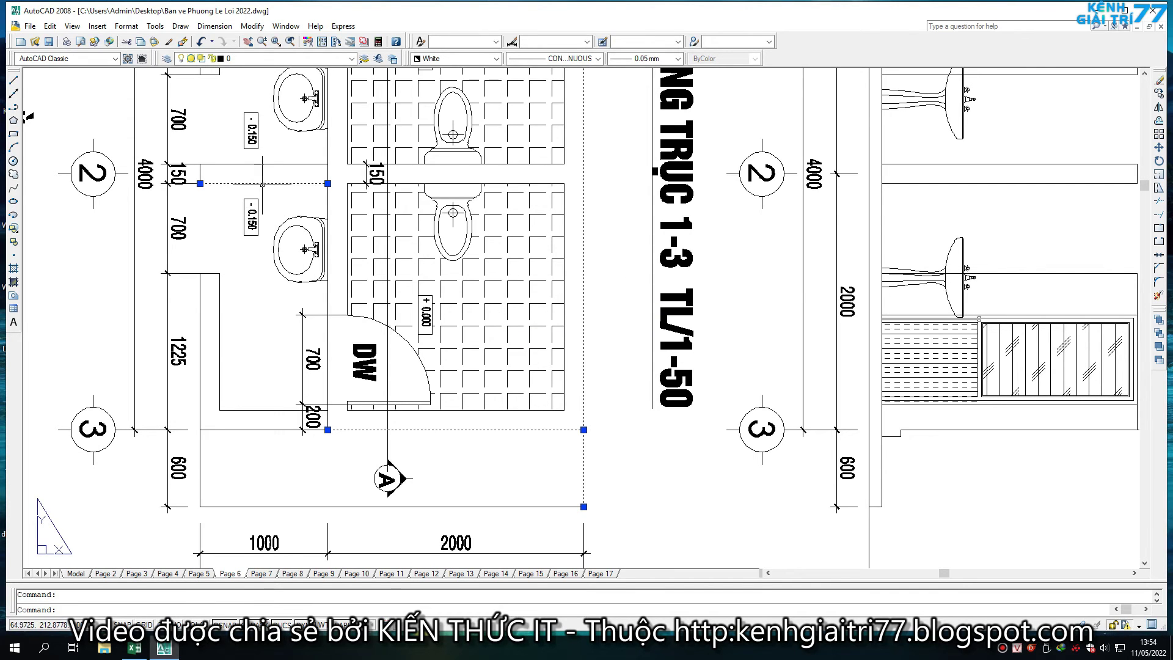
middle_click_drag(263, 184, 256, 352)
scroll(574, 288, "down", 4)
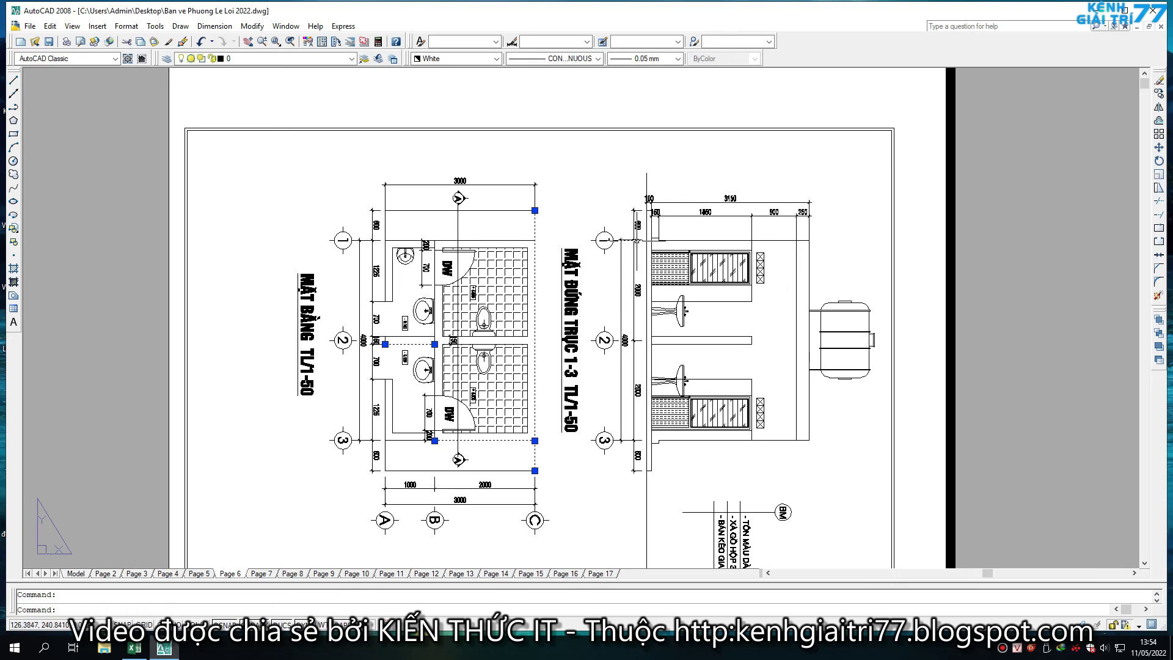
left_click(684, 275)
left_click(597, 236)
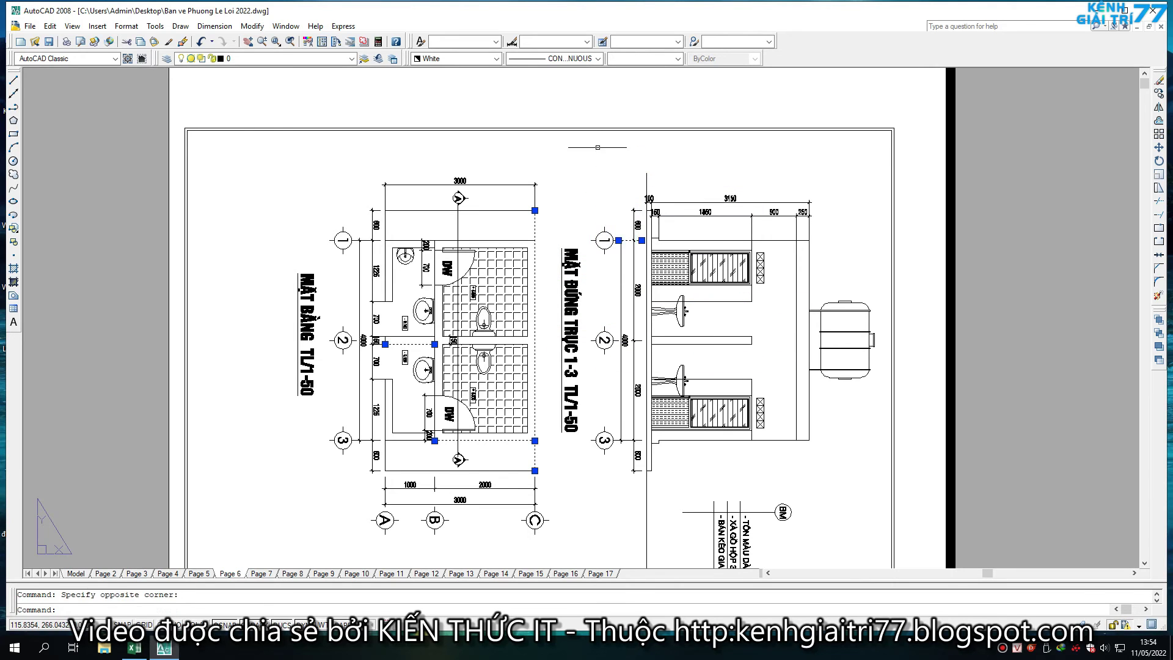
On the Page 13 layout, select roof plan lines individually and by window, then cancel
left_click(464, 574)
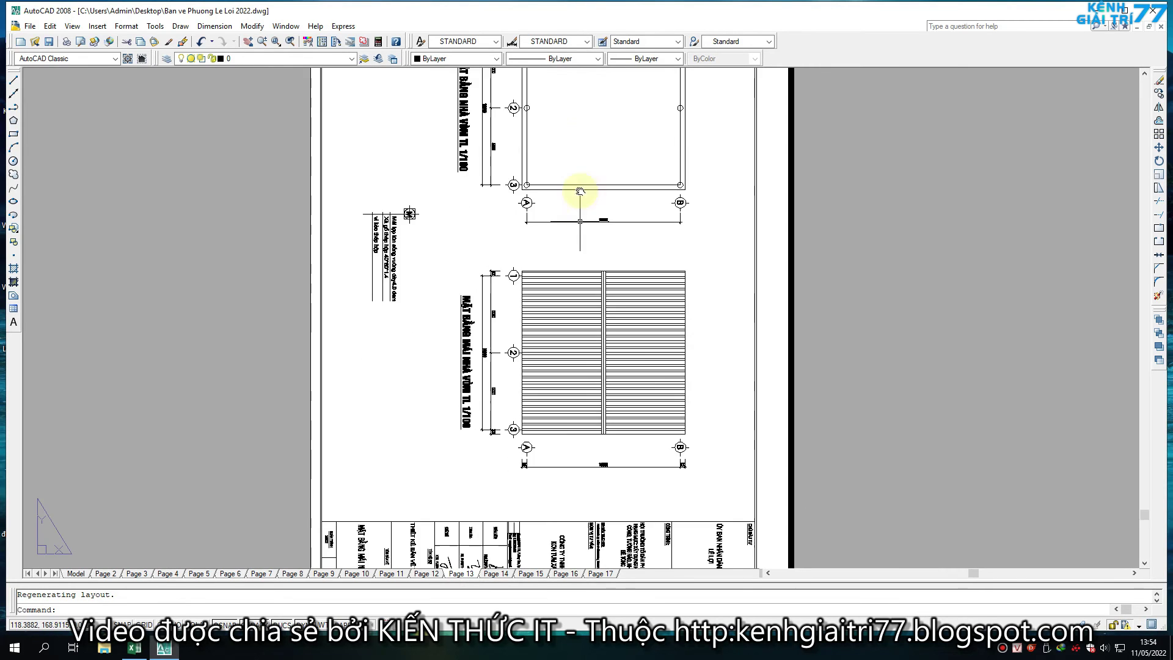
scroll(576, 191, "up", 5)
left_click_drag(558, 254, 572, 266)
left_click_drag(531, 182, 536, 254)
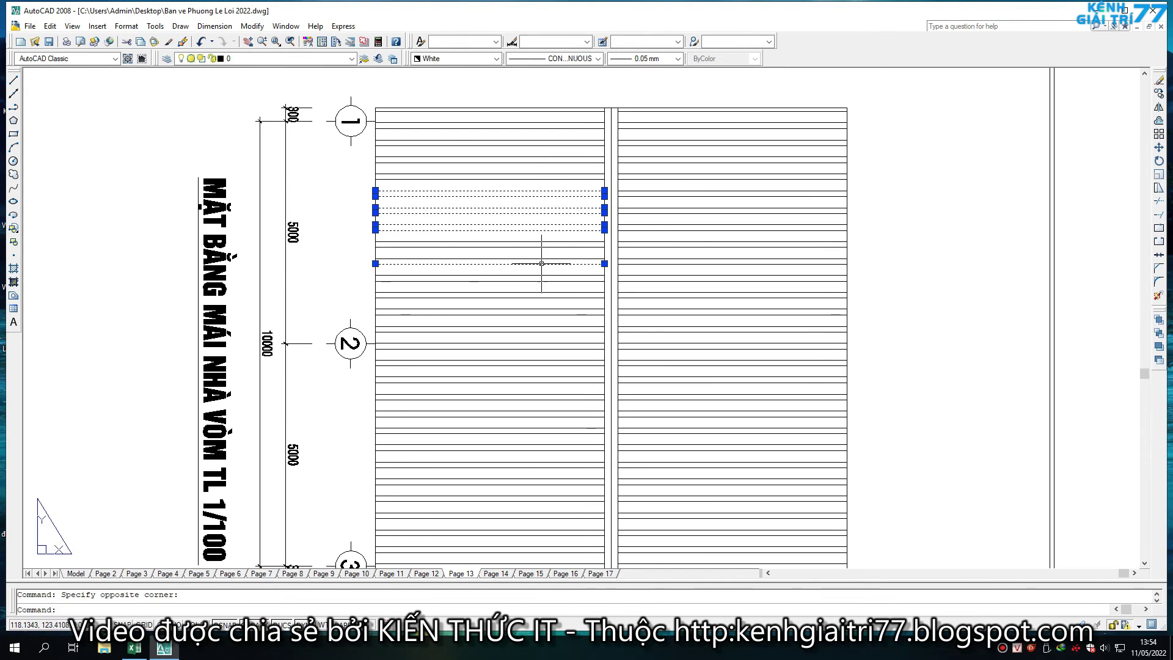
scroll(536, 254, "down", 8)
scroll(619, 257, "up", 4)
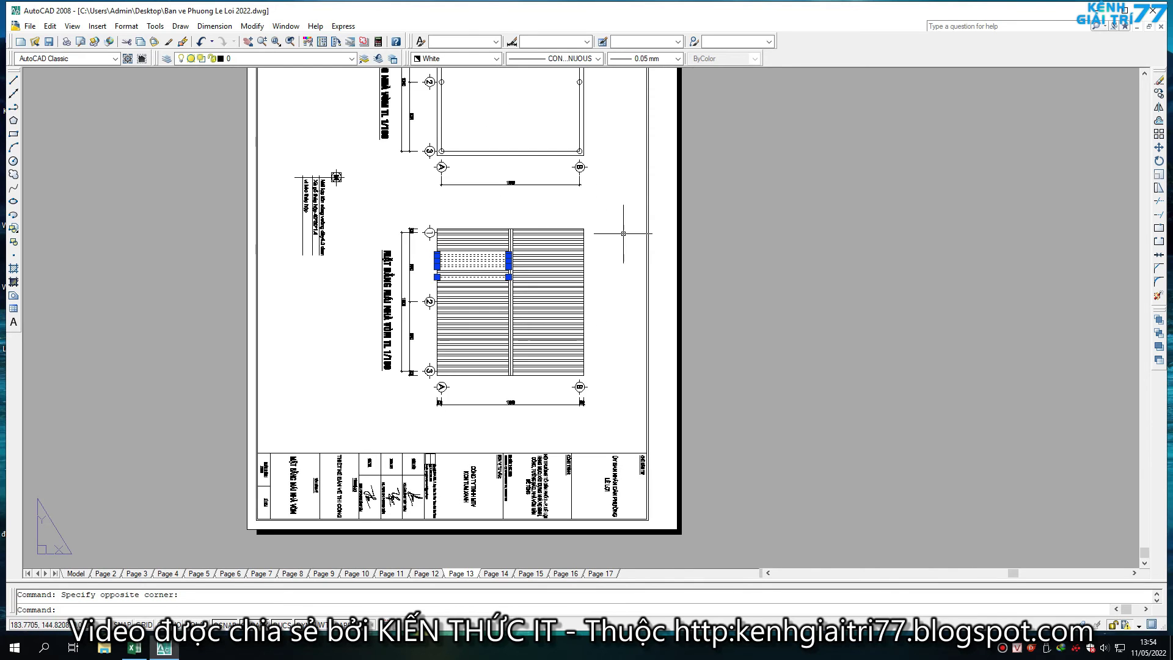
left_click_drag(624, 232, 394, 419)
key("Escape")
Draw a test horizontal line across the Page 13 roof plan with the LINE command
scroll(597, 269, "up", 3)
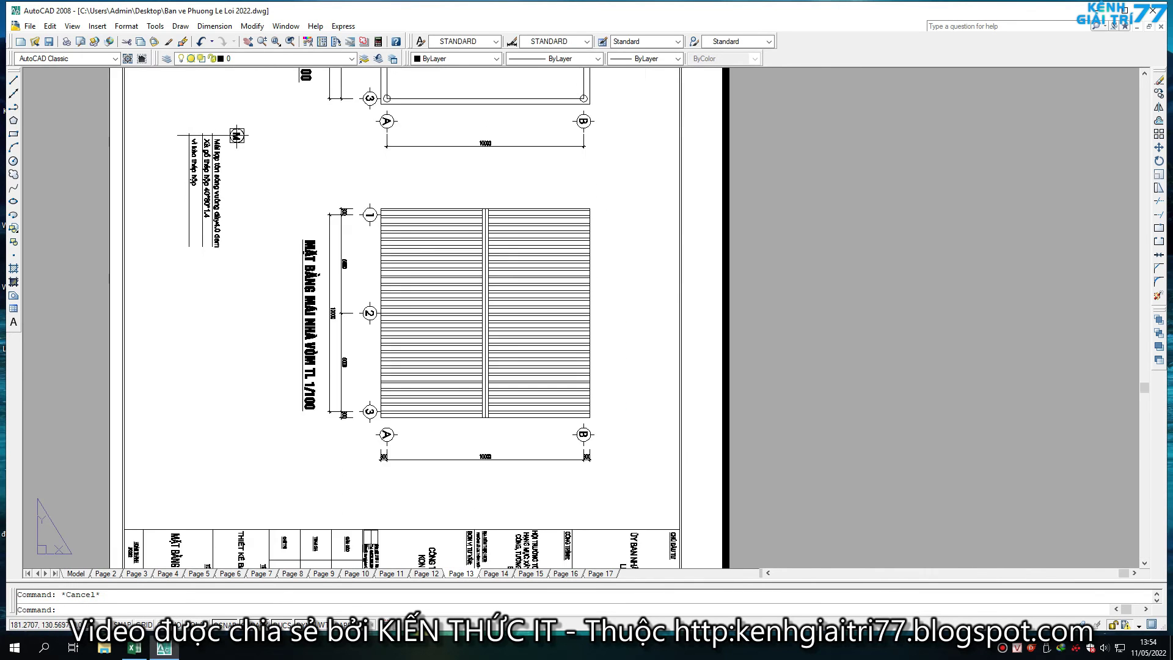
key("l")
key("Return")
left_click(633, 255)
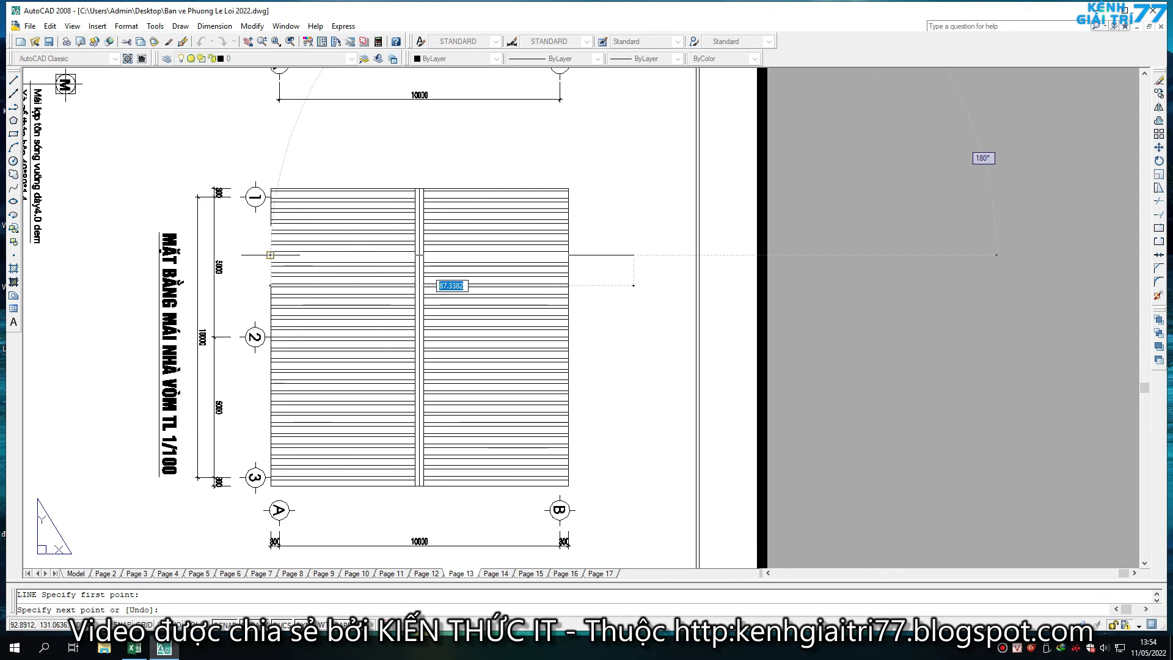
left_click(270, 255)
key("Escape")
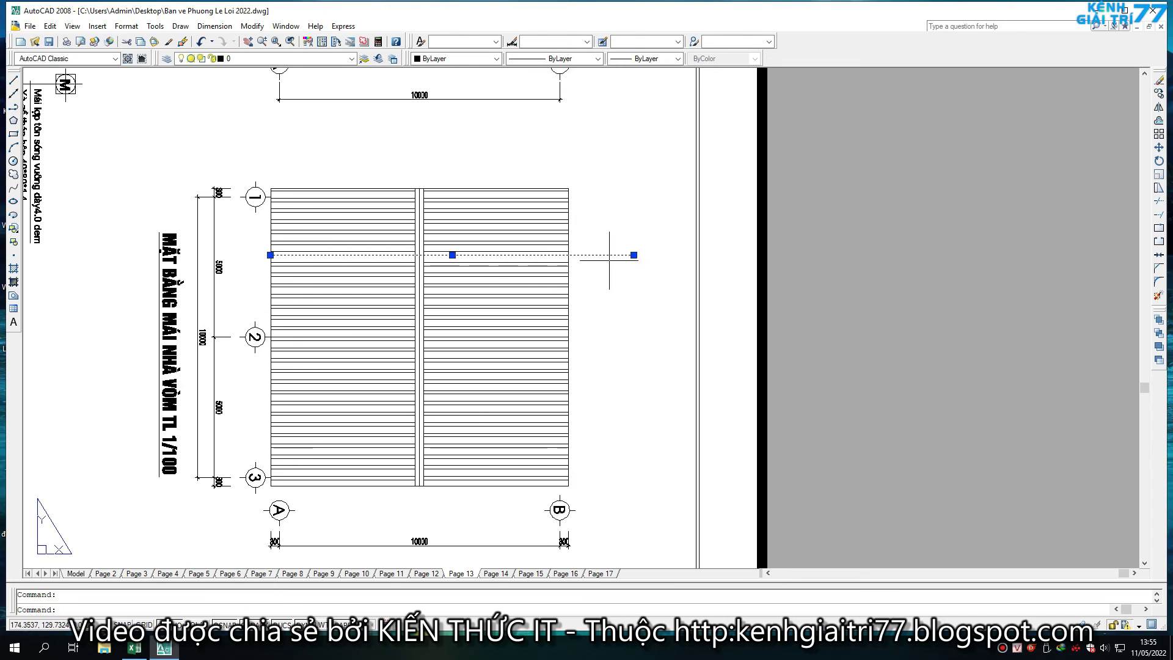
Clear the selection and close the drawing, answering the save-changes prompt
left_click(605, 311)
left_click(613, 355)
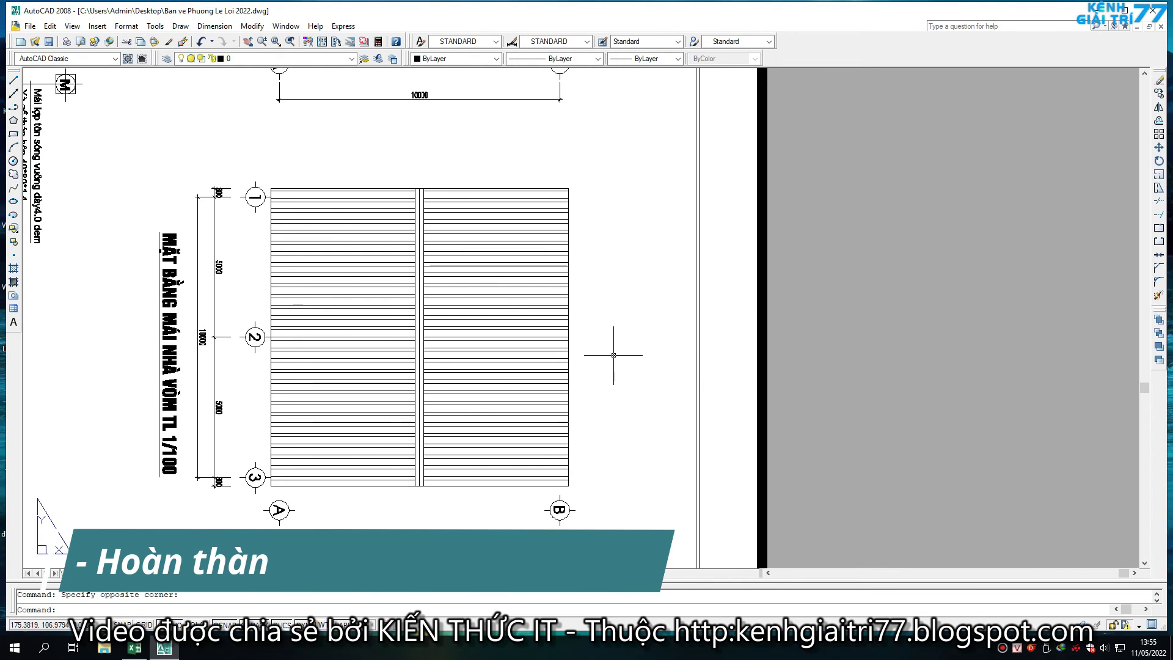
left_click(1161, 26)
left_click(616, 349)
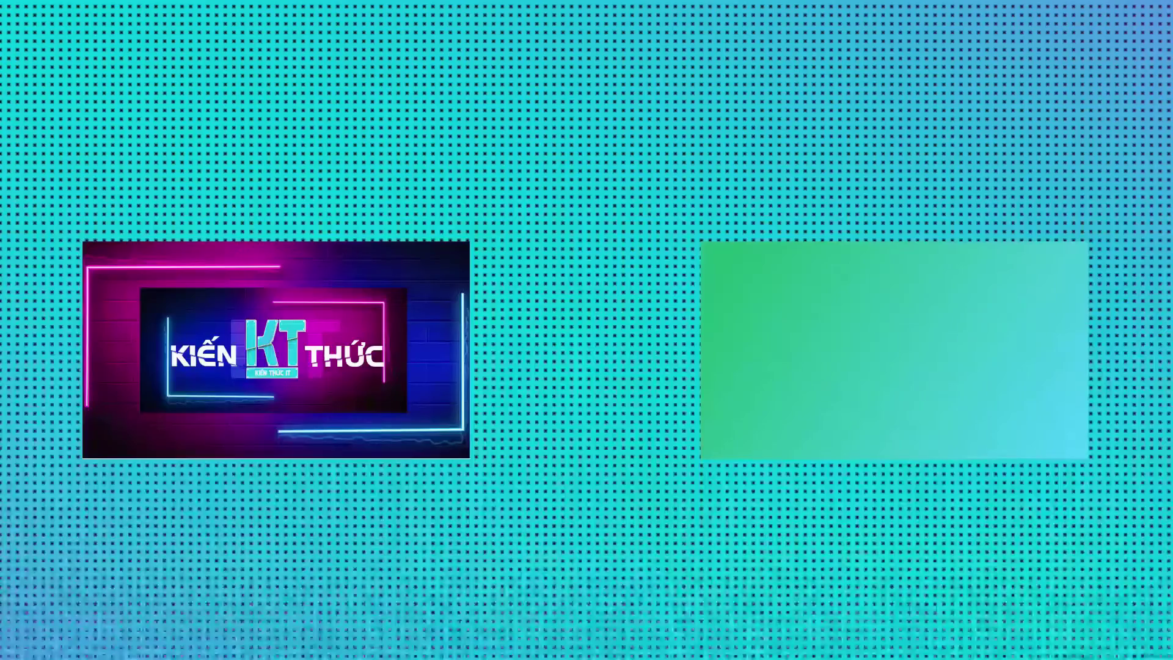